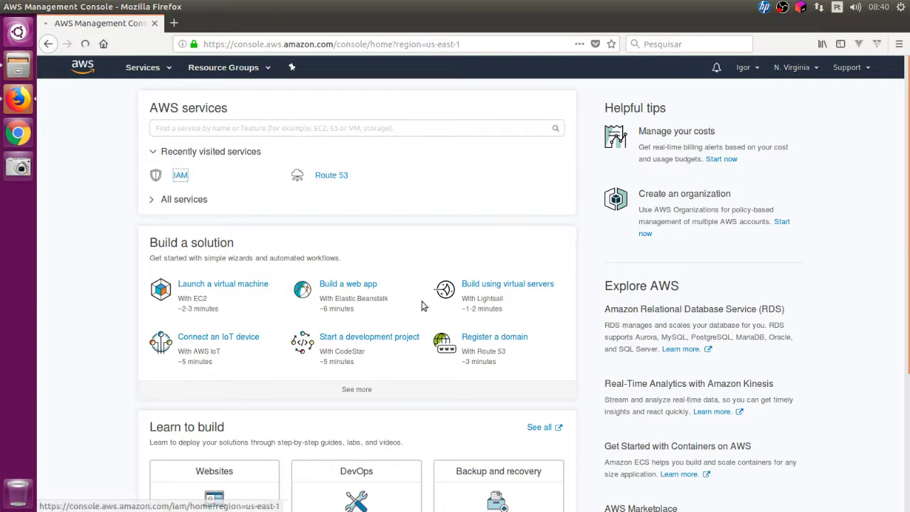
pyautogui.click(180, 176)
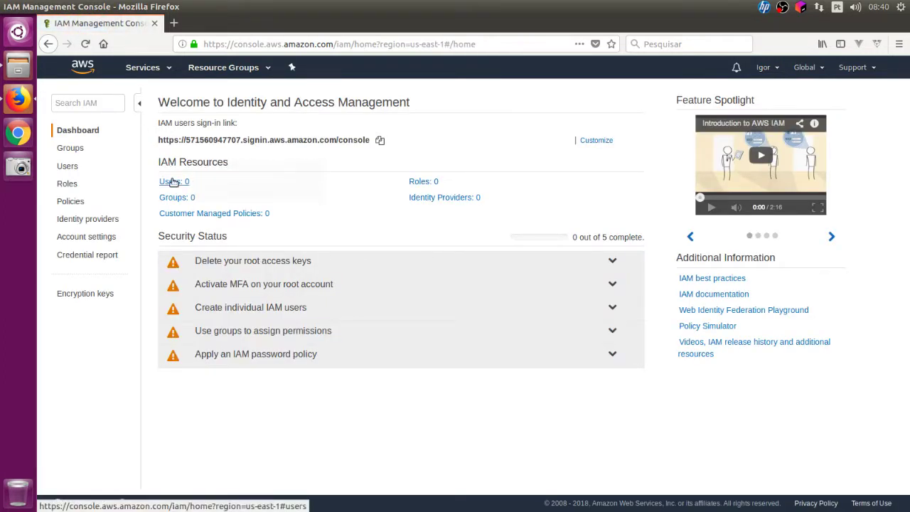
pyautogui.click(172, 182)
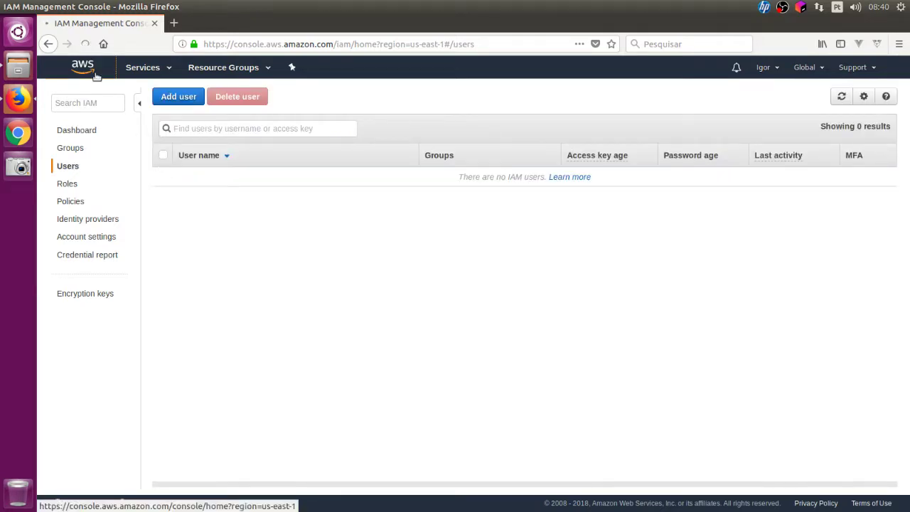
pyautogui.click(88, 71)
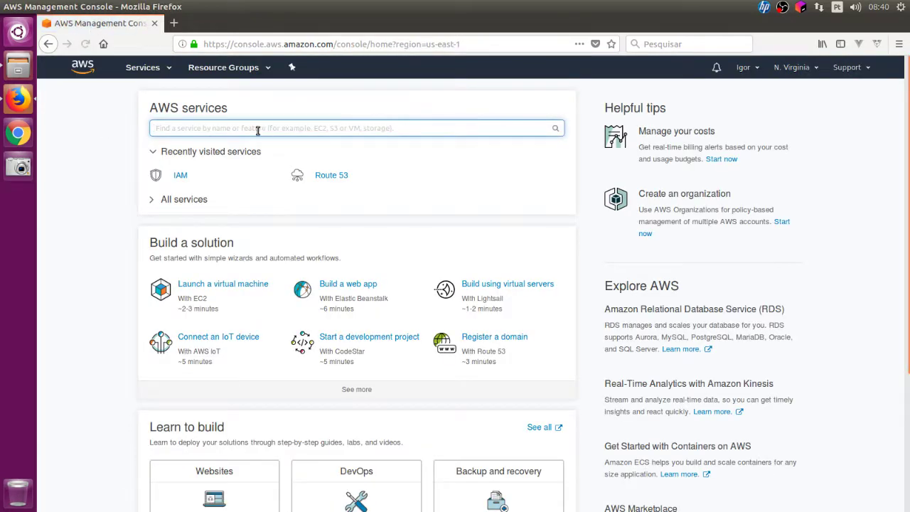
# Search the AWS services for iam, open IAM and go to its list of users
pyautogui.write('iam')
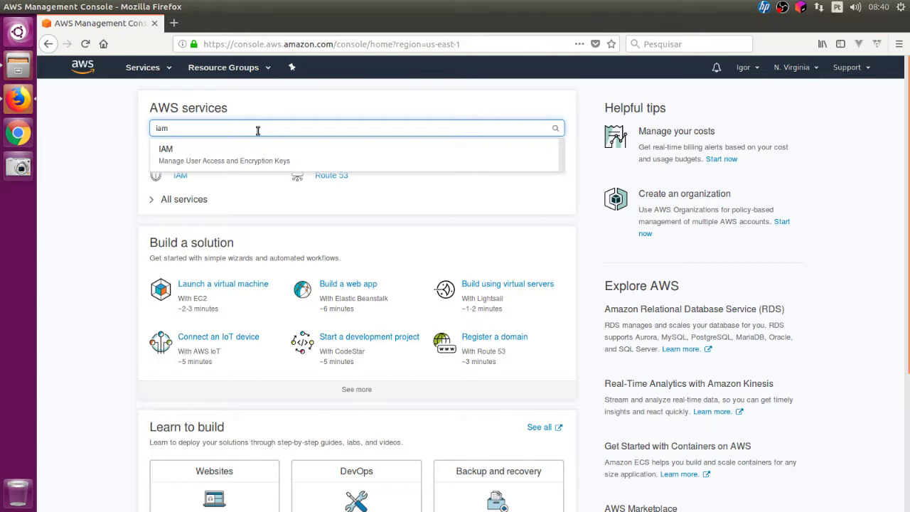
pyautogui.click(217, 159)
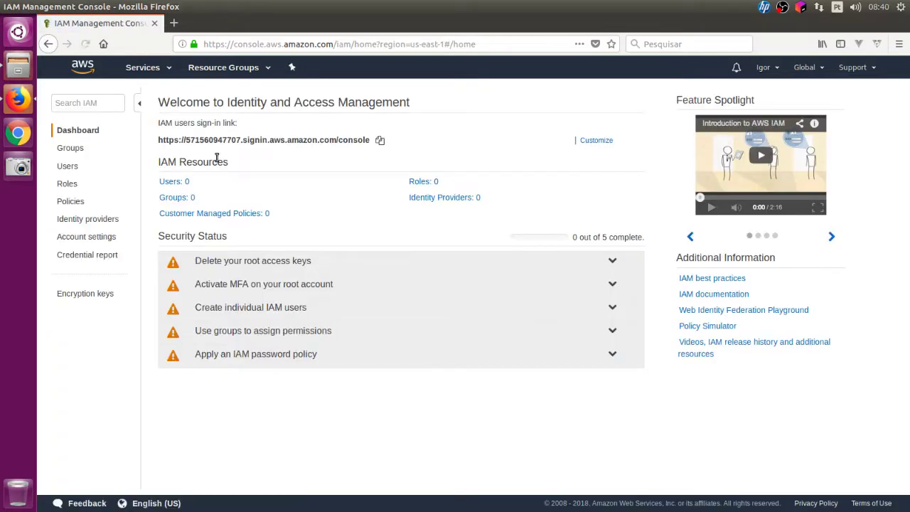
pyautogui.click(174, 183)
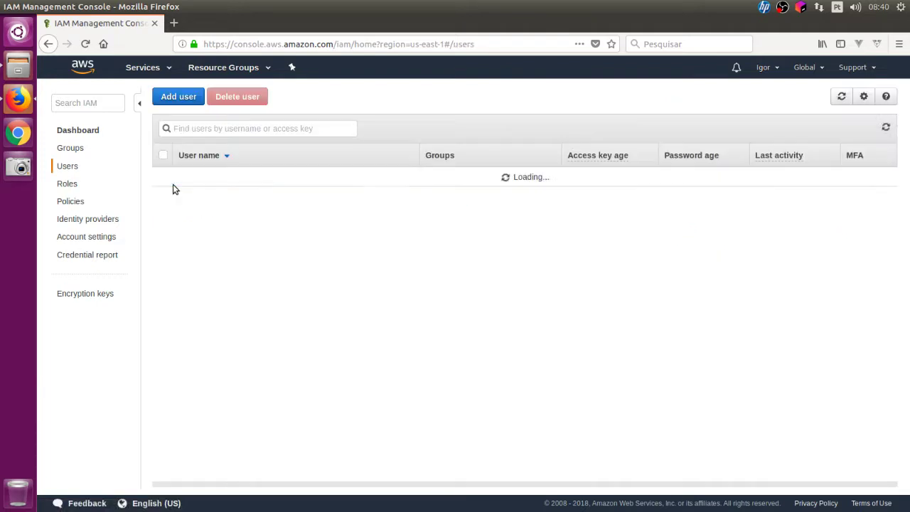
# Start adding a new IAM user named webapp and enable Programmatic access for it
pyautogui.click(178, 97)
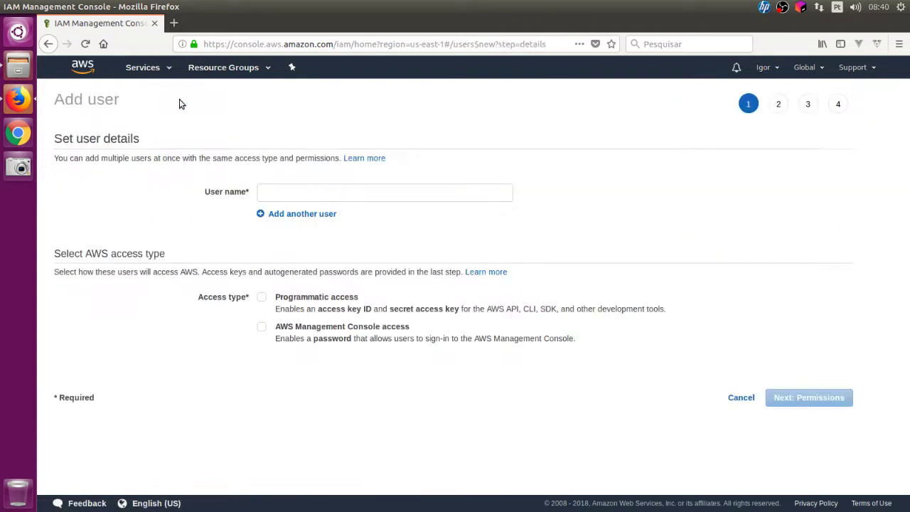
pyautogui.click(265, 193)
pyautogui.write('te')
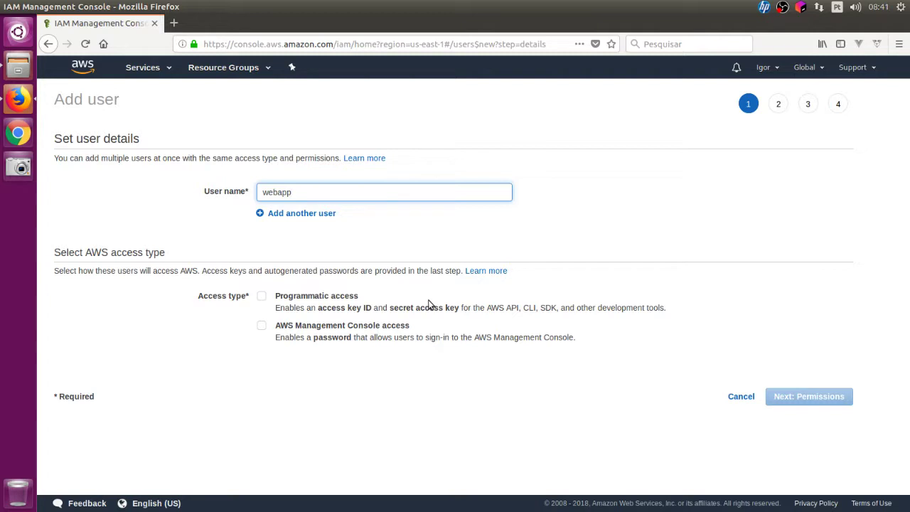
pyautogui.click(262, 298)
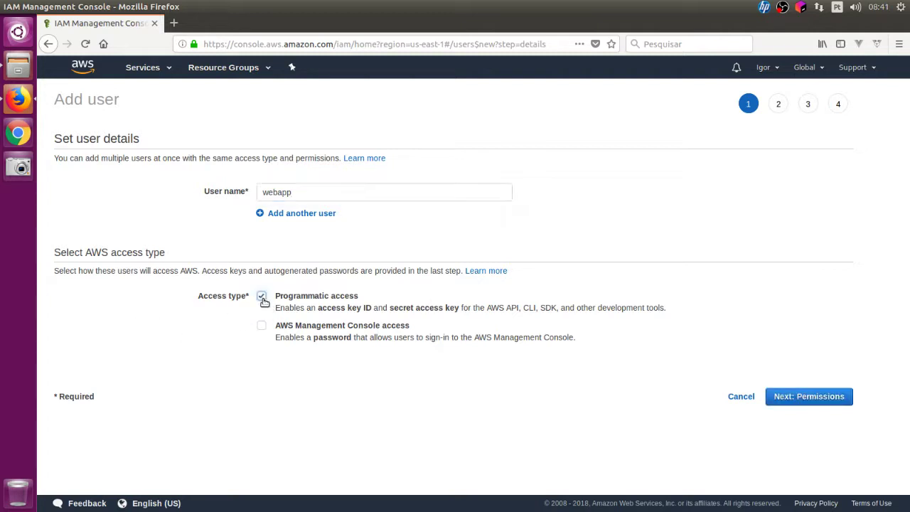
pyautogui.click(277, 327)
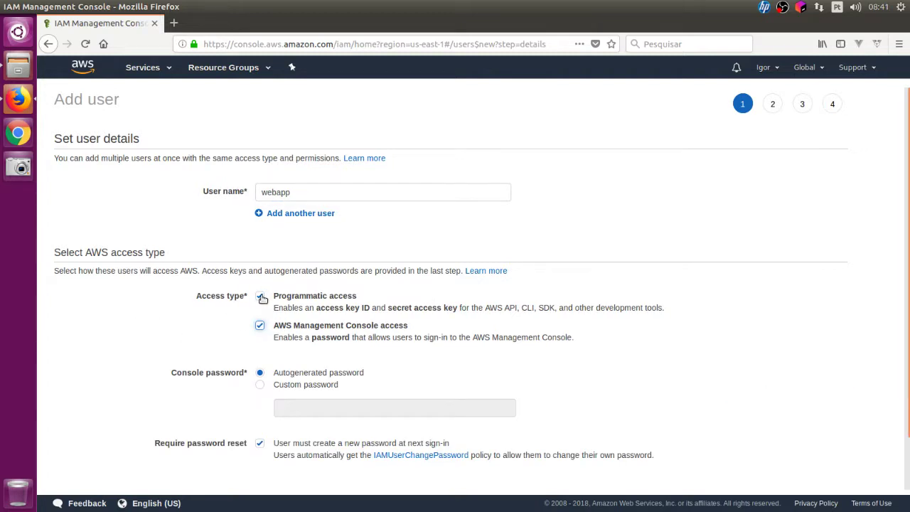
pyautogui.scroll(-2, 449, 299)
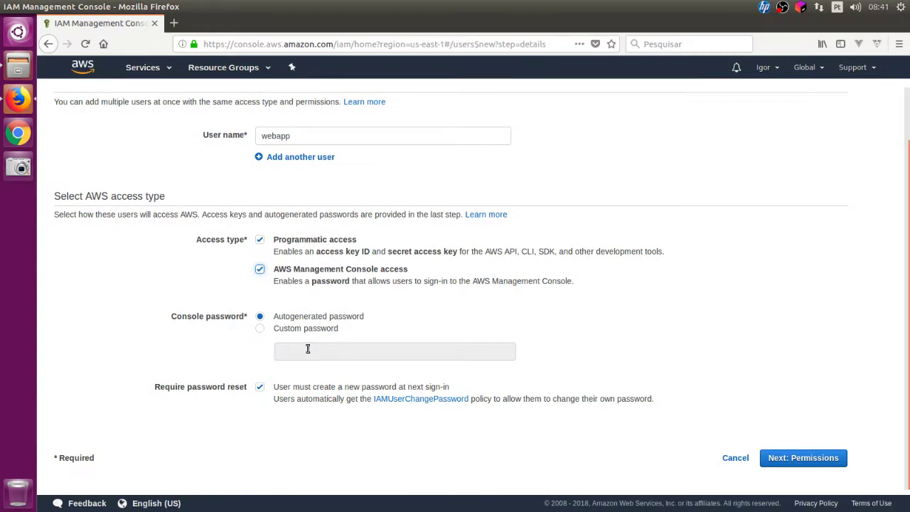
pyautogui.click(260, 328)
pyautogui.click(259, 316)
pyautogui.click(260, 271)
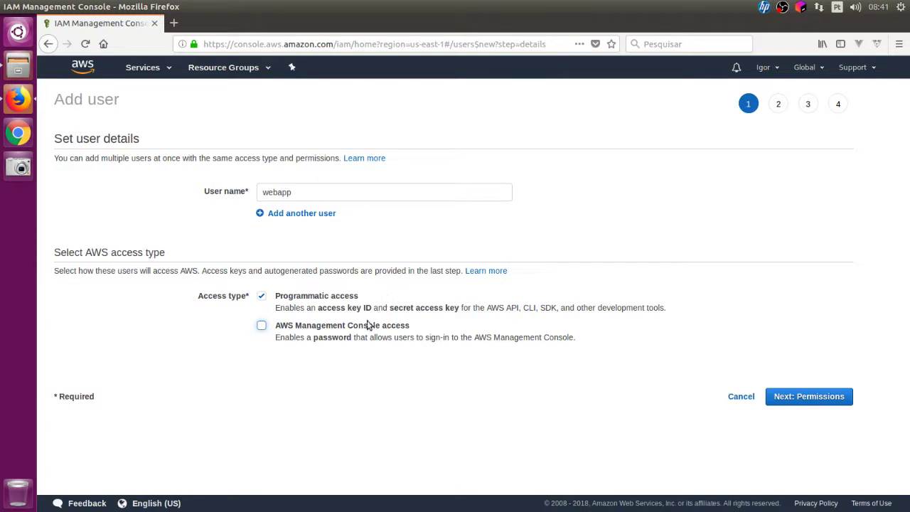
# Continue to the permissions, choose to attach existing policies directly, filter by codecom and select AWSCodeCommitFullAccess
pyautogui.click(802, 400)
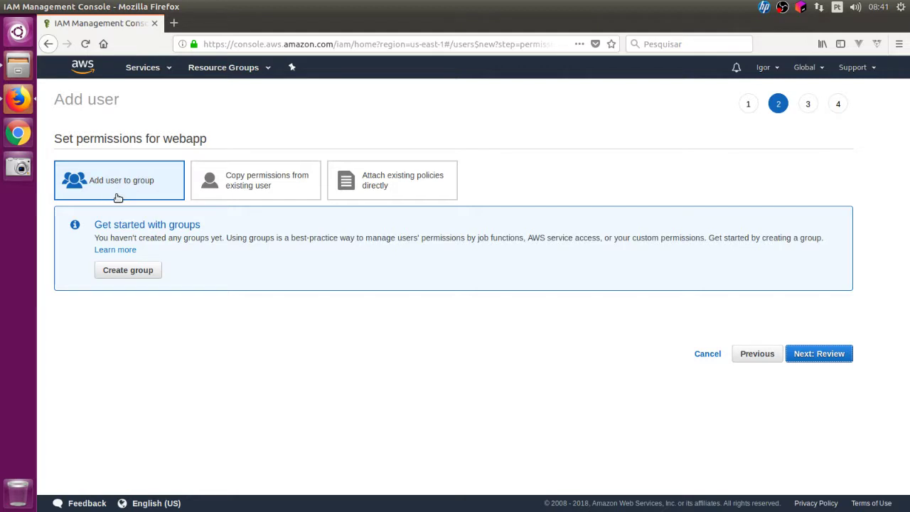
pyautogui.moveTo(397, 177); pyautogui.dragTo(392, 221)
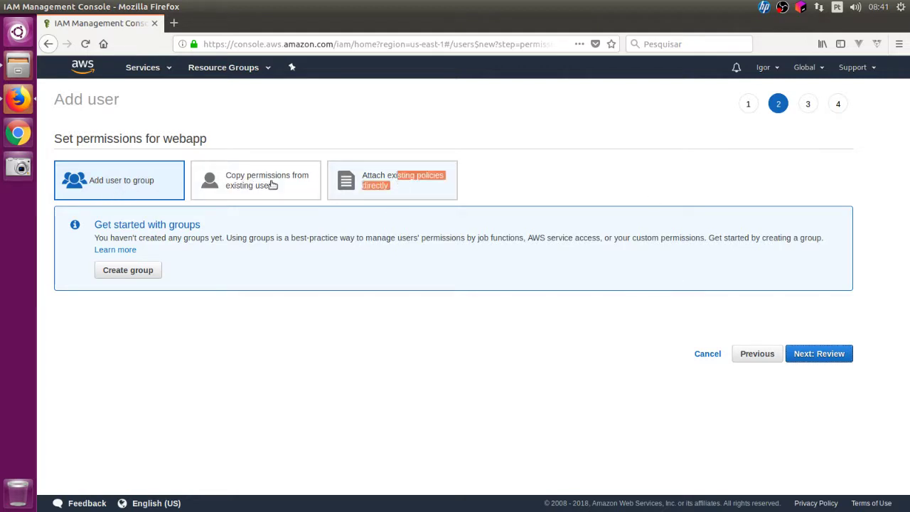
pyautogui.click(419, 196)
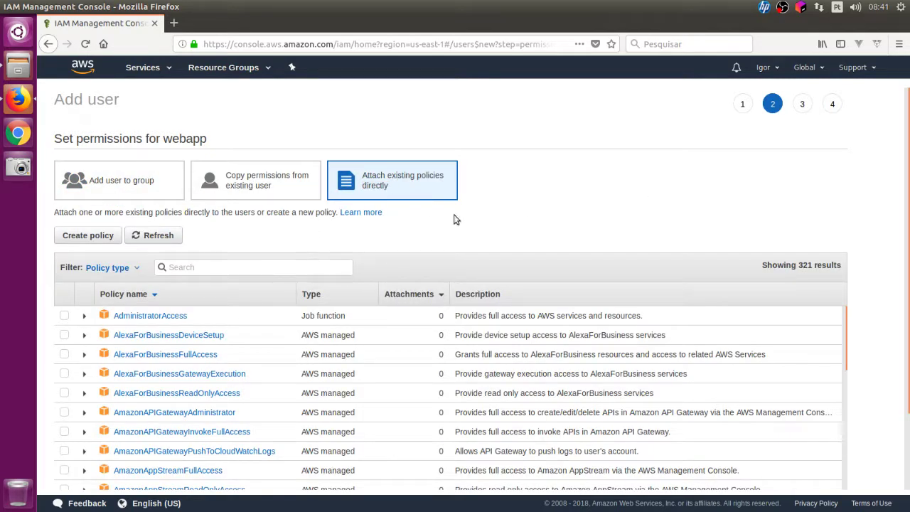
pyautogui.click(317, 266)
pyautogui.write('codecom')
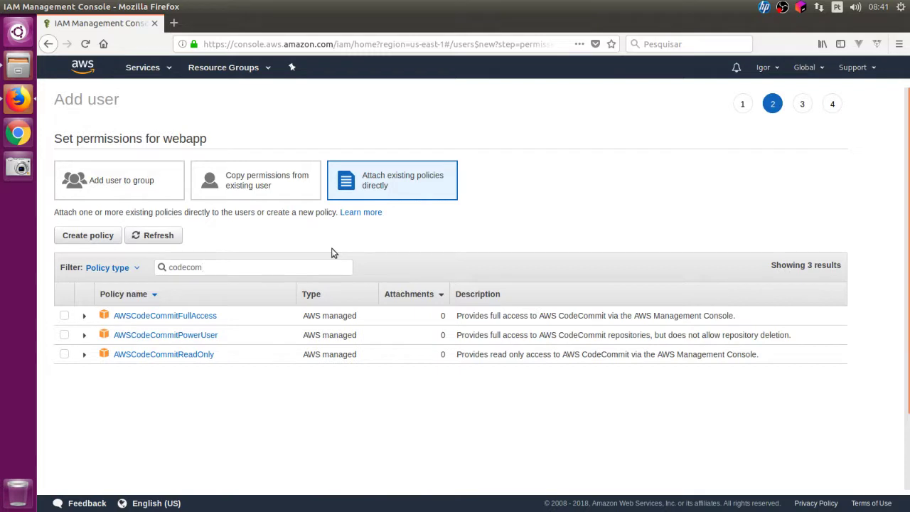
pyautogui.click(64, 315)
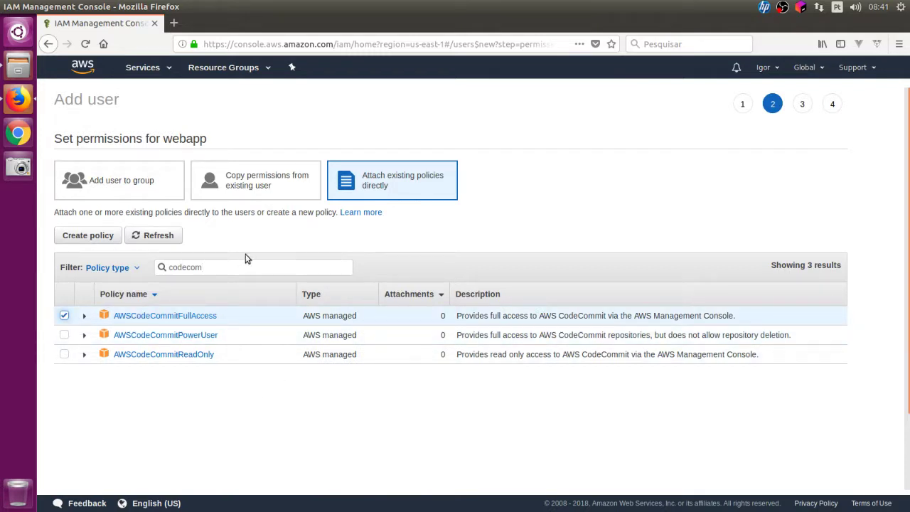
# Filter the policies by ssh and add IAMUserSSHKeys to the selection
pyautogui.moveTo(205, 266); pyautogui.dragTo(136, 267)
pyautogui.write('ssh')
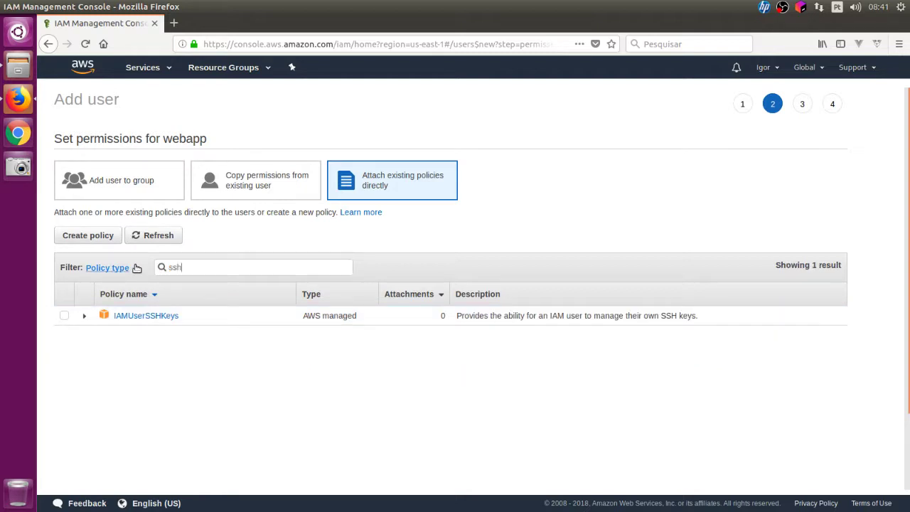
pyautogui.click(64, 315)
# Filter the policies by s3, add AmazonS3FullAccess to the selection and proceed to the review
pyautogui.moveTo(179, 265); pyautogui.dragTo(167, 266)
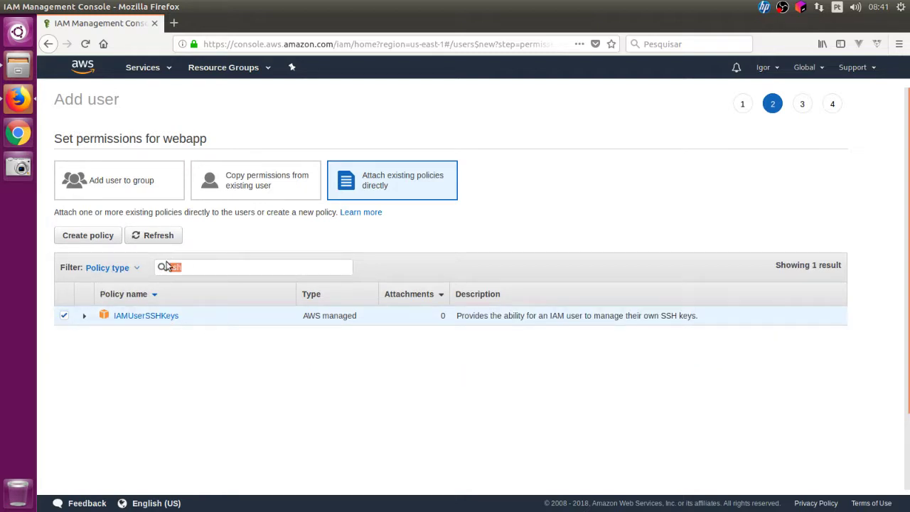
pyautogui.press('BackSpace')
pyautogui.write('s3')
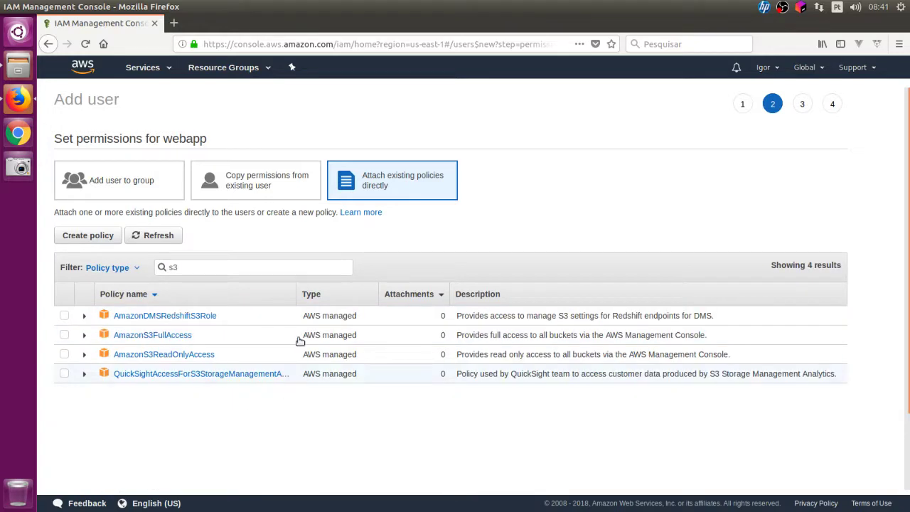
pyautogui.click(64, 334)
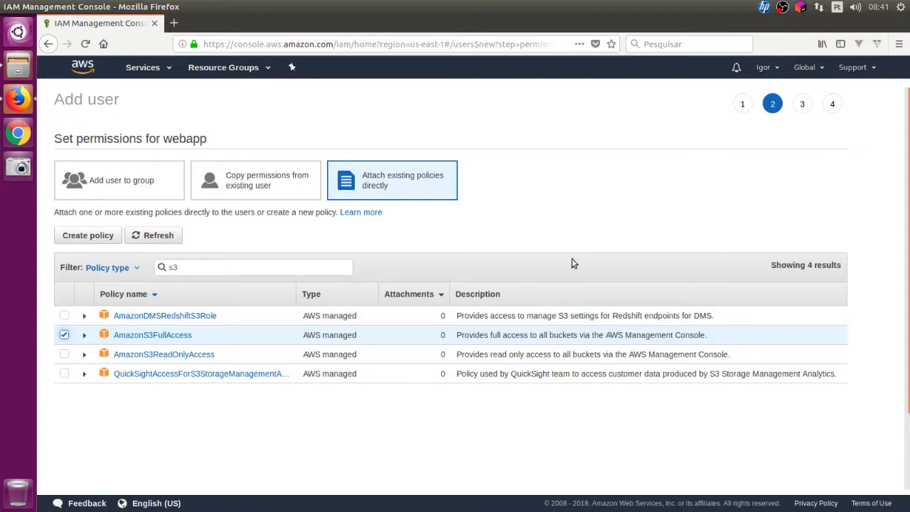
pyautogui.scroll(-2, 572, 259)
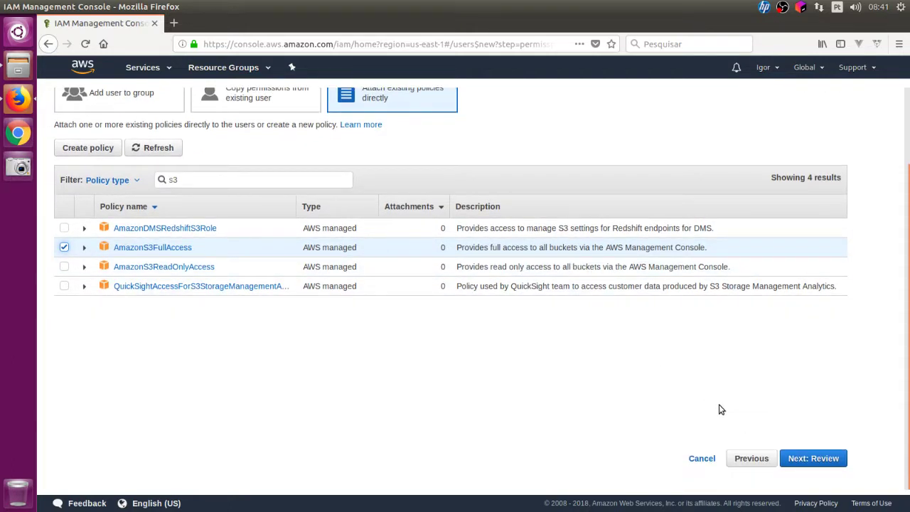
pyautogui.click(801, 459)
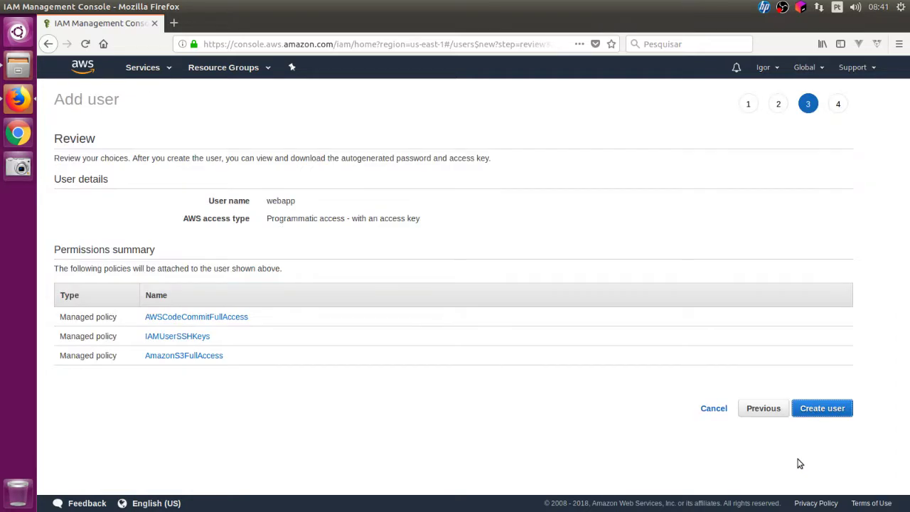
pyautogui.click(753, 408)
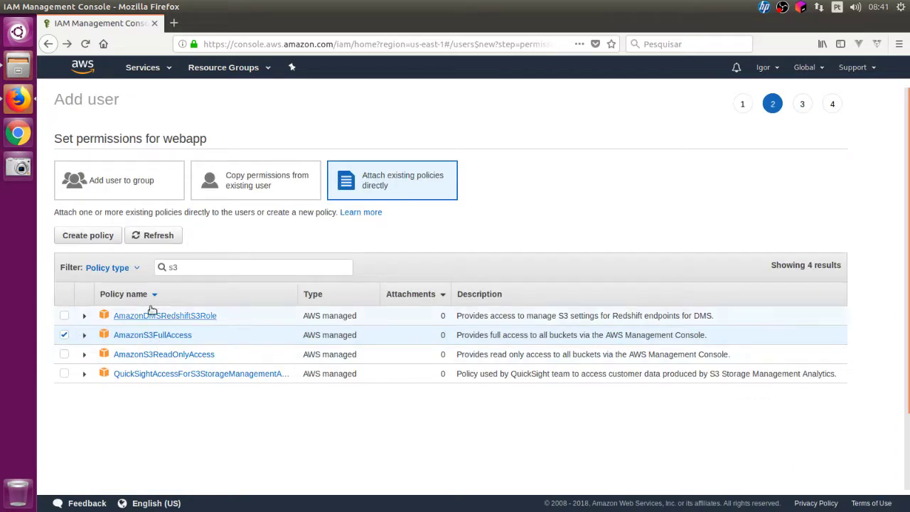
pyautogui.scroll(-3, 477, 303)
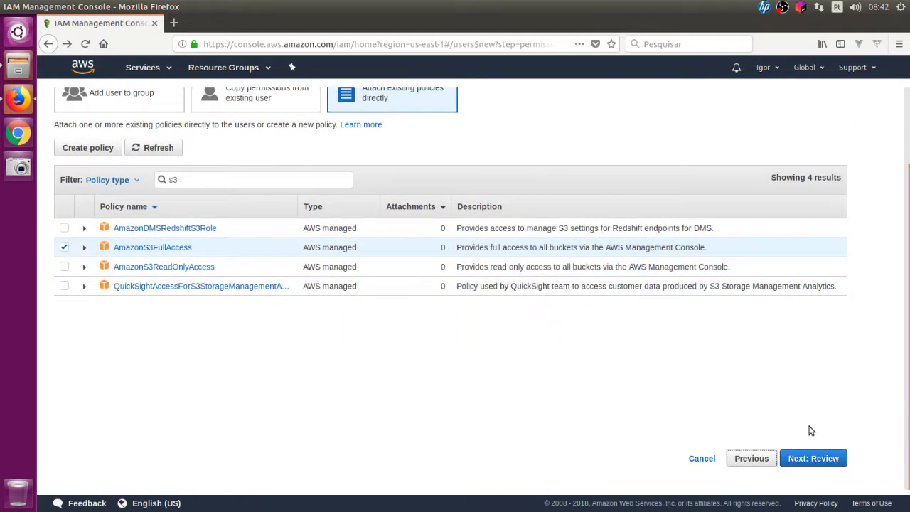
pyautogui.click(817, 455)
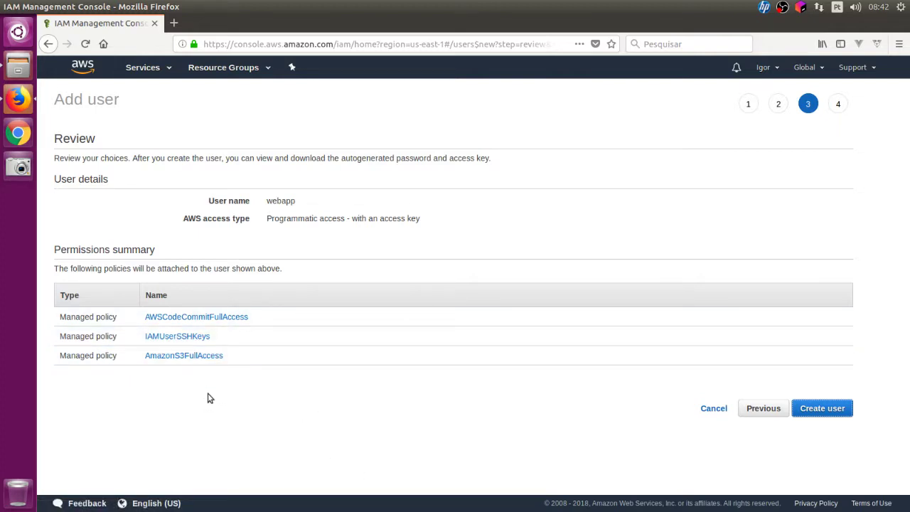
# Create the webapp user and reveal its secret access key
pyautogui.click(832, 406)
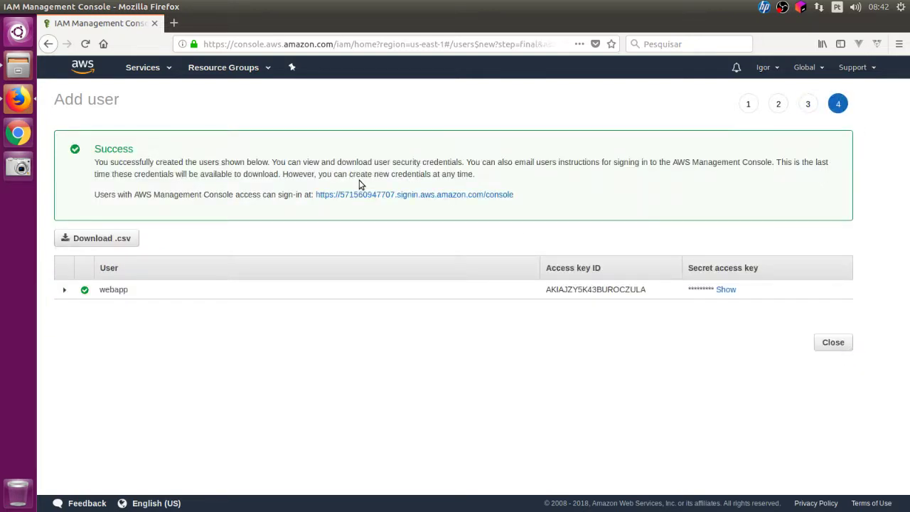
pyautogui.doubleClick(719, 291)
pyautogui.click(725, 318)
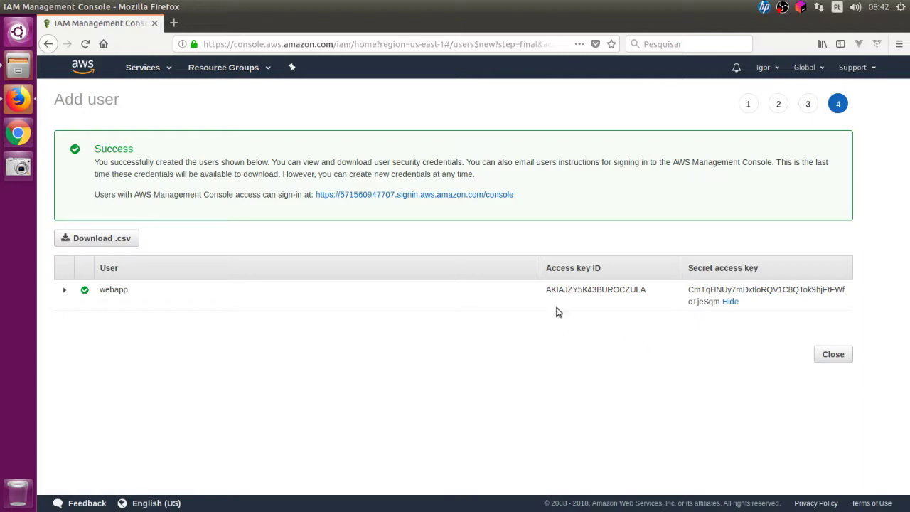
# Download the new user's credentials.csv and save it as a file instead of opening it
pyautogui.click(133, 244)
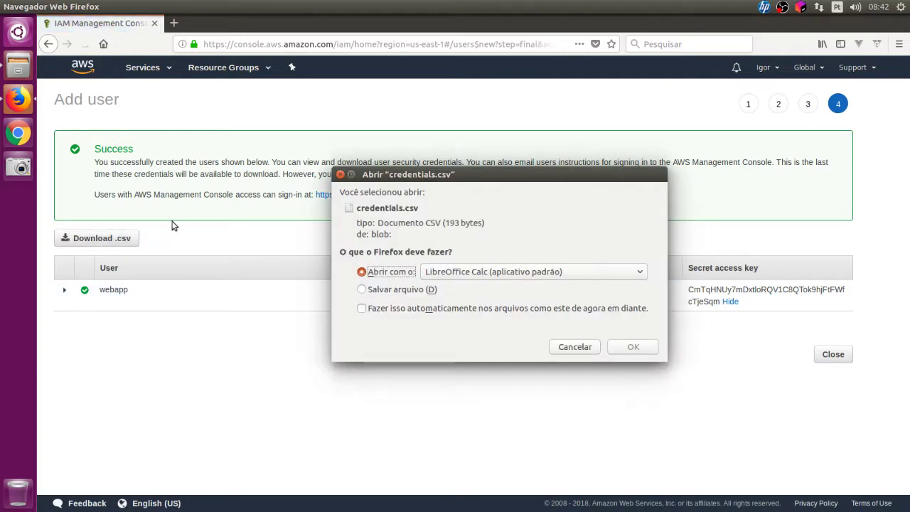
pyautogui.click(402, 290)
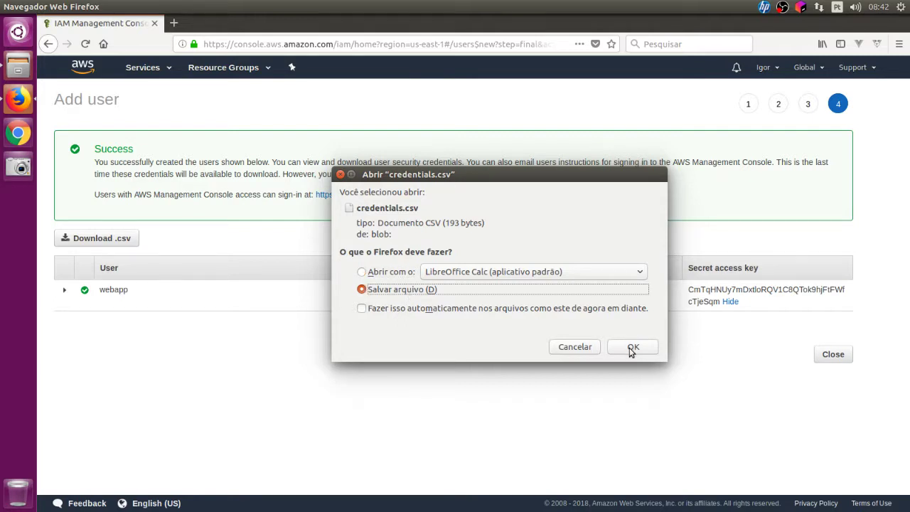
pyautogui.click(631, 348)
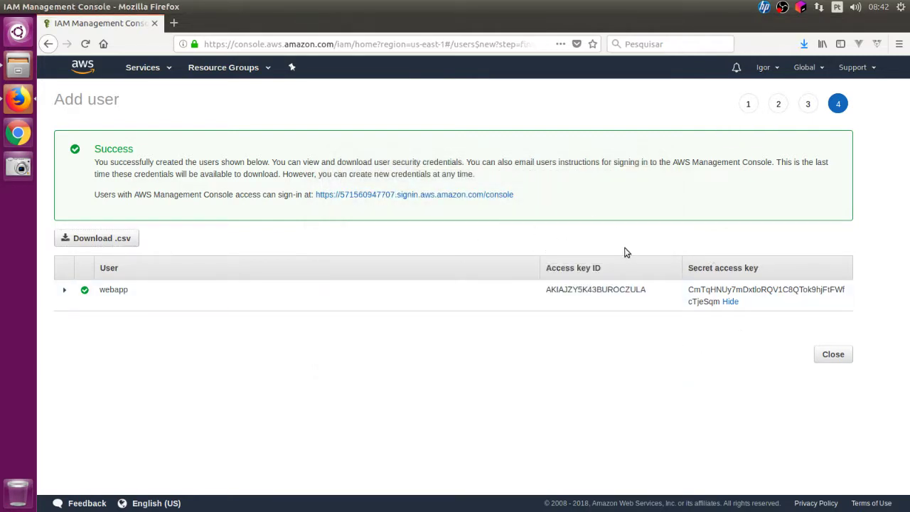
# Close the user creation wizard and open the security credentials of the webapp user
pyautogui.click(824, 354)
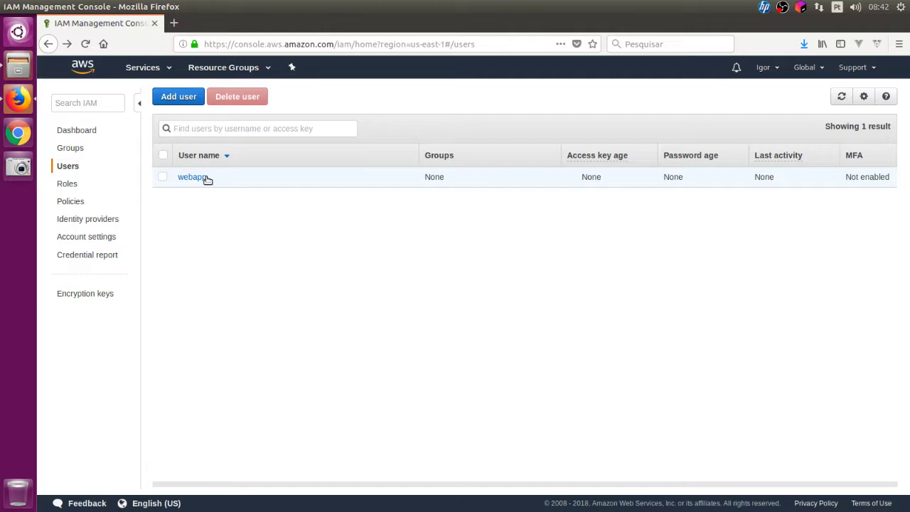
pyautogui.click(207, 179)
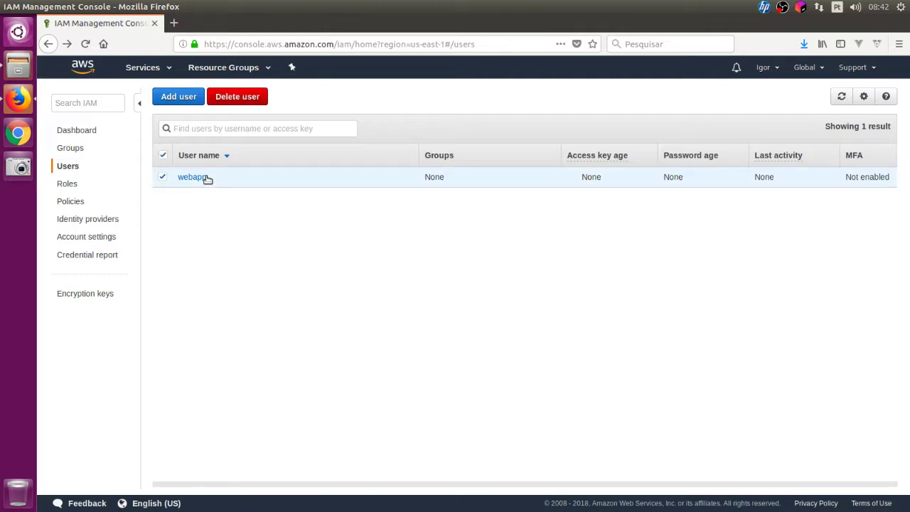
pyautogui.click(207, 178)
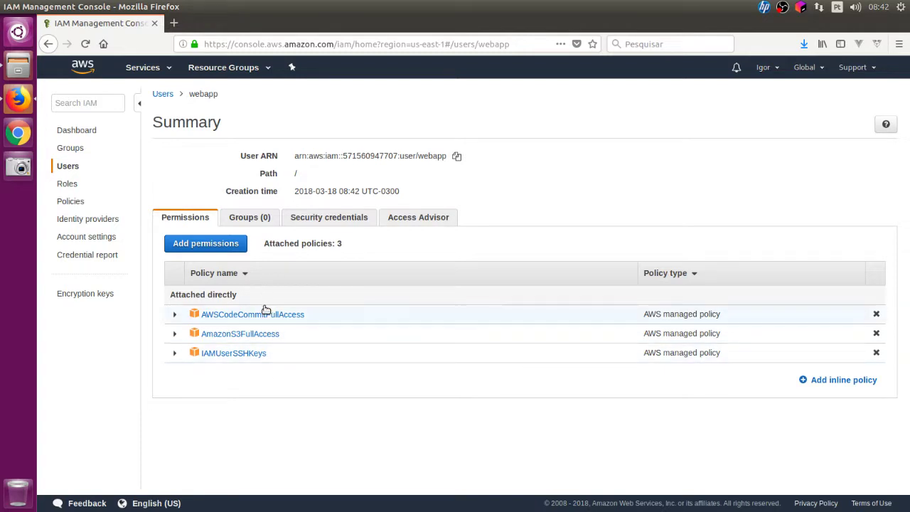
pyautogui.click(337, 218)
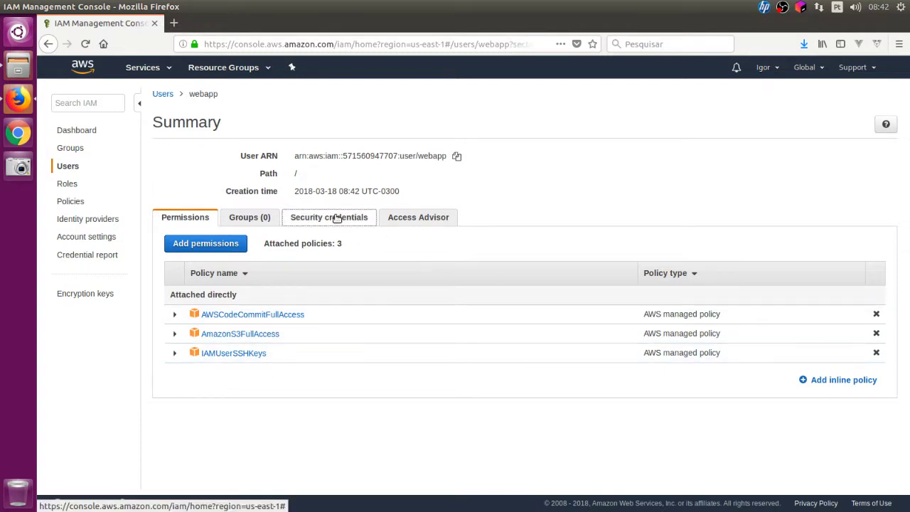
# Switch to a new terminal window, move it clear of the launcher and try to output ~/.ssh with cat
pyautogui.scroll(-2, 701, 285)
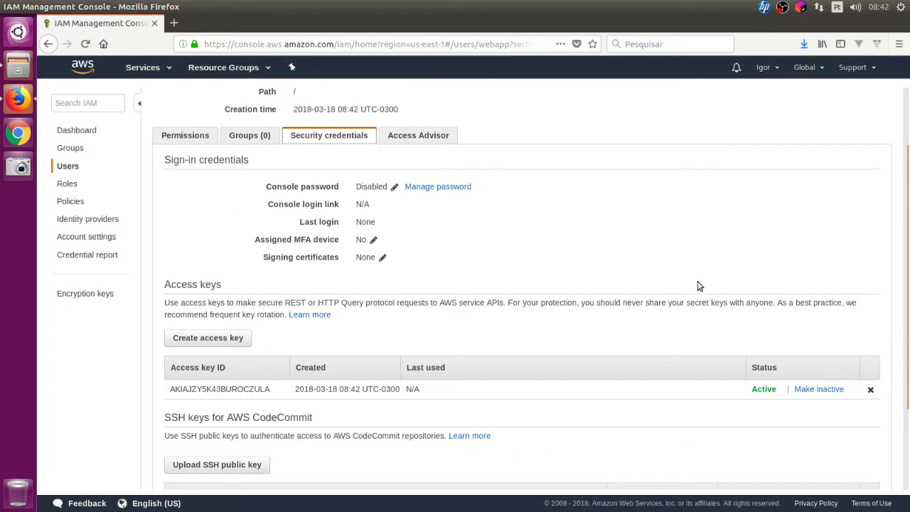
pyautogui.scroll(-3, 697, 285)
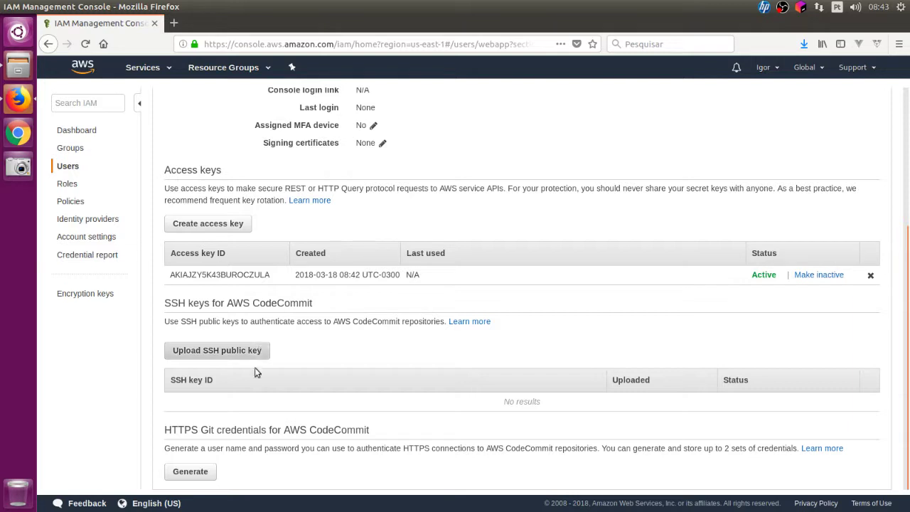
pyautogui.hotkey('ctrl', 'alt', 't')
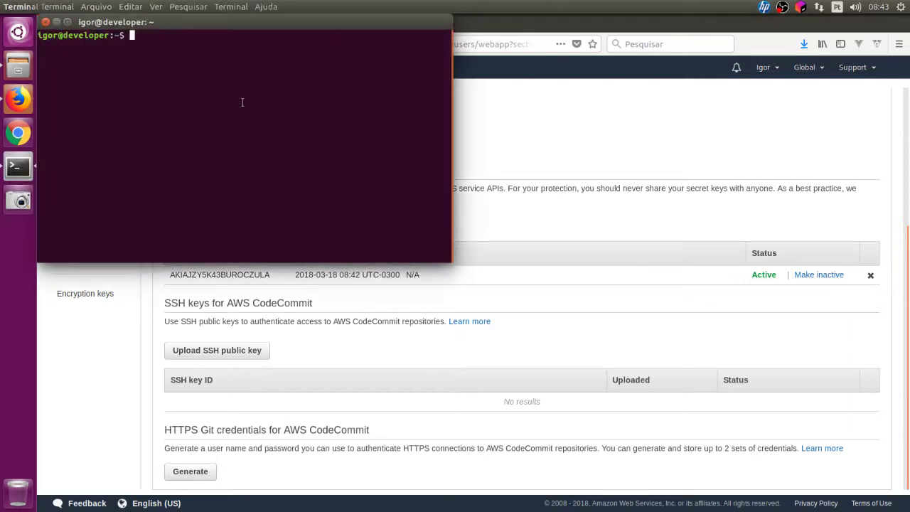
pyautogui.moveTo(194, 21); pyautogui.dragTo(423, 129)
pyautogui.write('cat ')
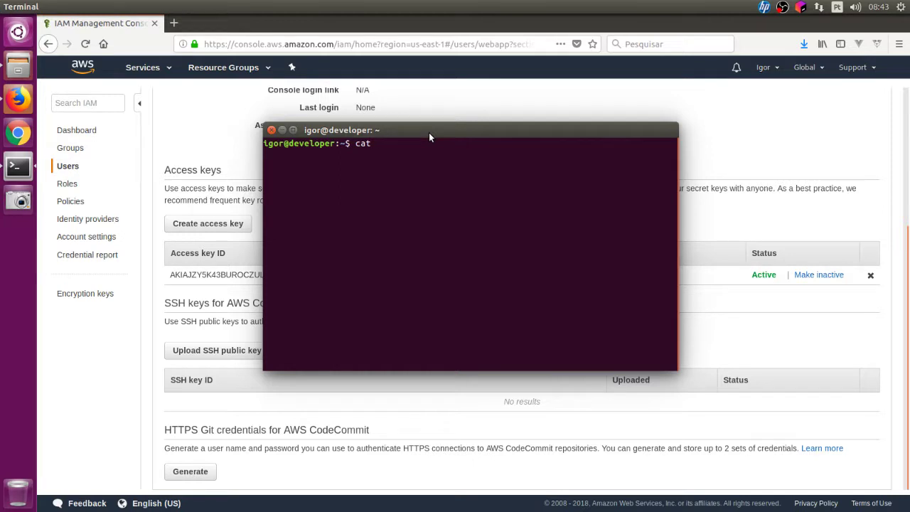
pyautogui.write('~/.')
pyautogui.write('ssh')
pyautogui.press('Return')
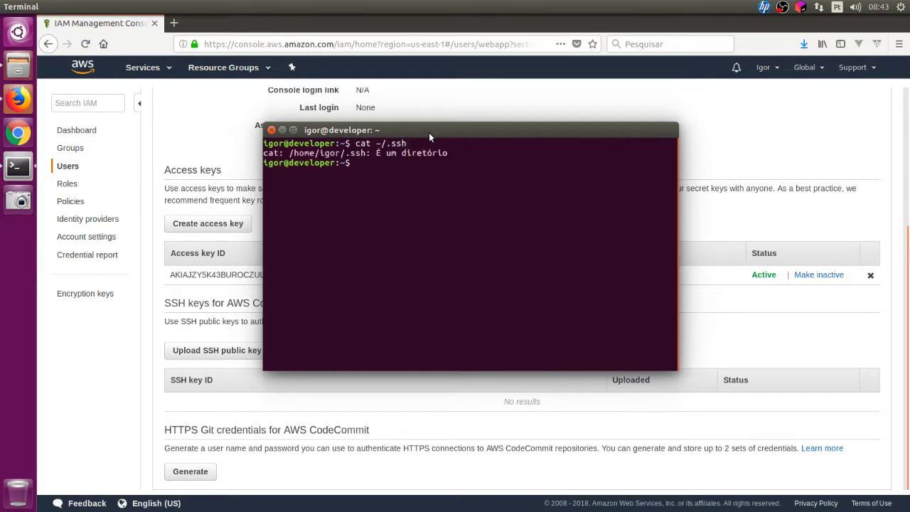
# Extend the previous cat command to output the SSH public key file ~/.ssh/id_rsa.pub
pyautogui.press('Up')
pyautogui.write('/id')
pyautogui.press('Tab')
pyautogui.write('.')
pyautogui.press('Tab')
pyautogui.moveTo(470, 161); pyautogui.dragTo(442, 163)
pyautogui.press('Return')
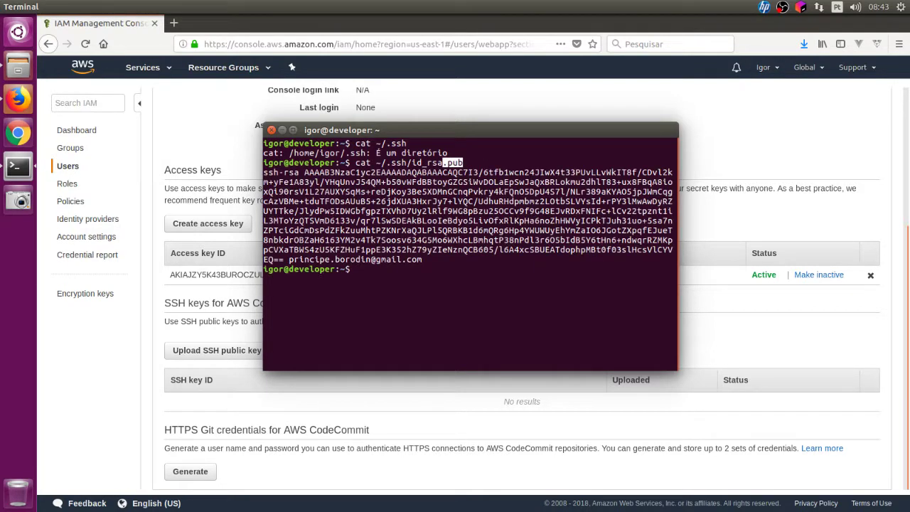
# Copy the entire SSH public key from the terminal and upload it to the webapp user's SSH keys for AWS CodeCommit
pyautogui.moveTo(424, 261); pyautogui.dragTo(263, 172)
pyautogui.rightClick(279, 188)
pyautogui.click(302, 208)
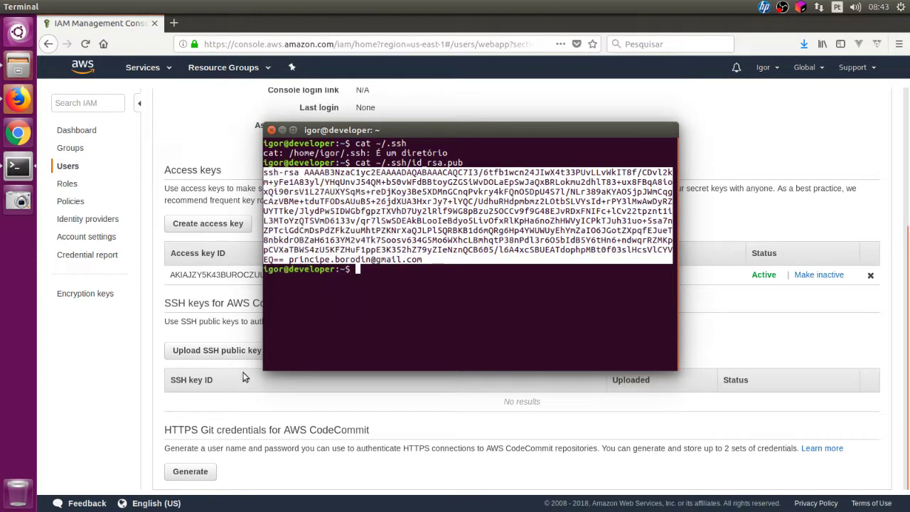
pyautogui.click(225, 354)
pyautogui.click(396, 216)
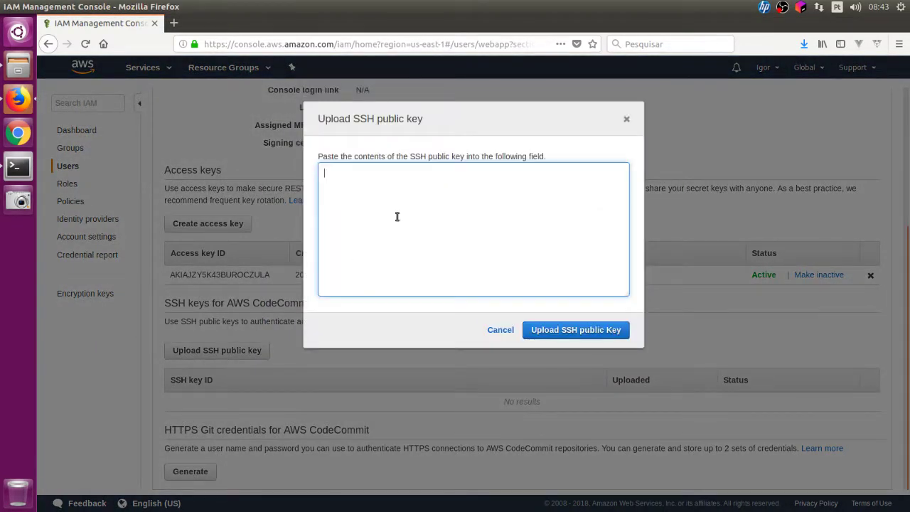
pyautogui.hotkey('ctrl', 'v')
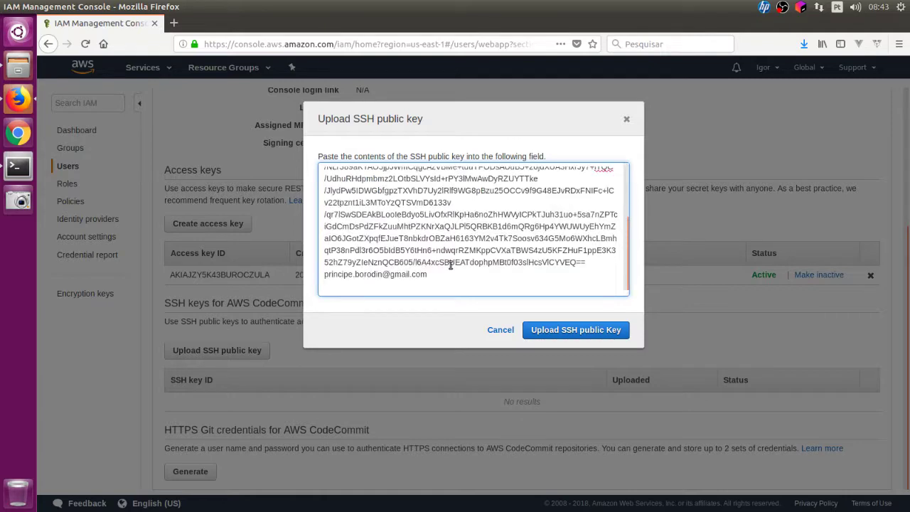
pyautogui.click(566, 332)
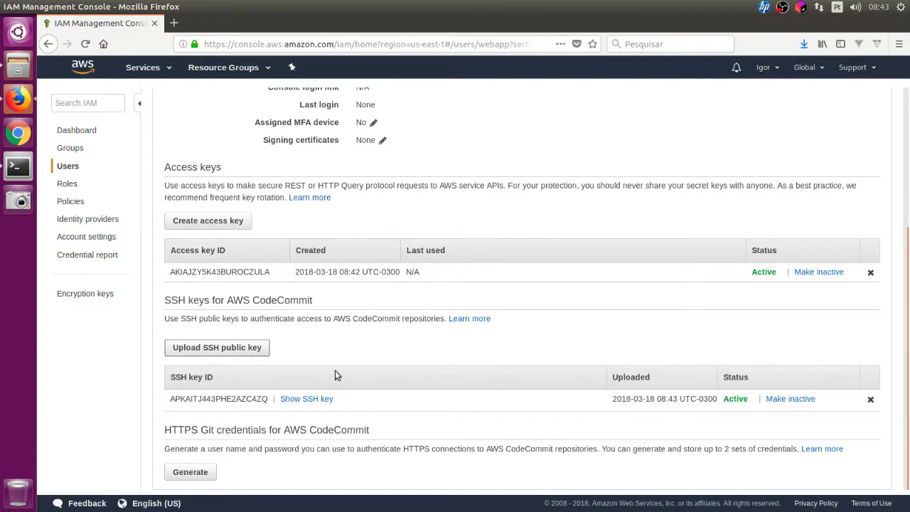
pyautogui.click(328, 358)
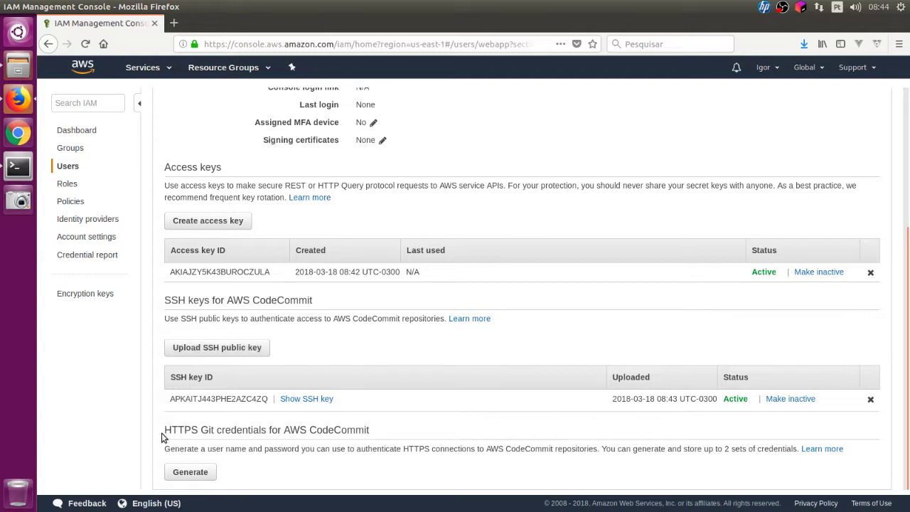
pyautogui.moveTo(164, 430); pyautogui.dragTo(202, 431)
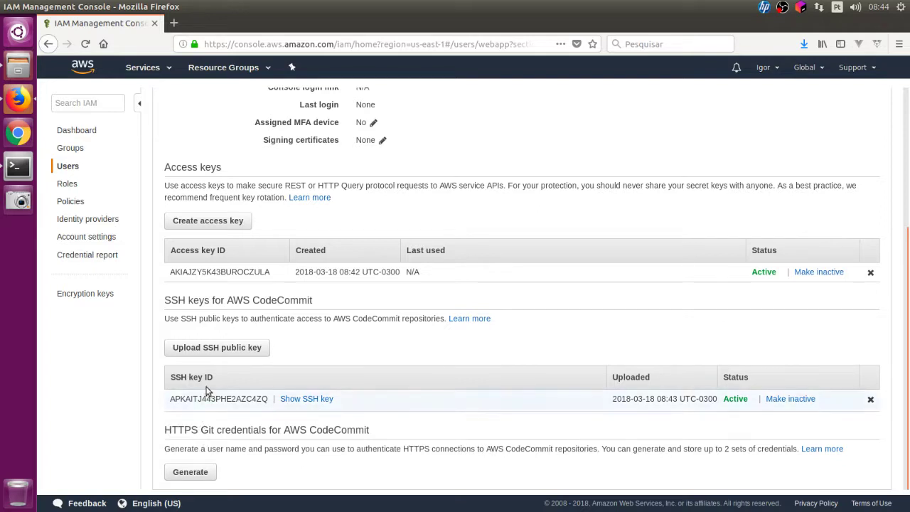
pyautogui.click(217, 348)
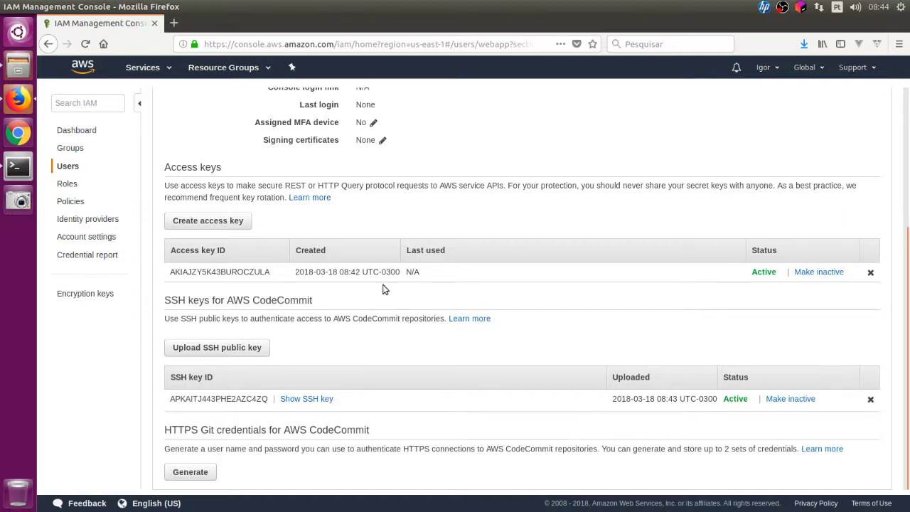
pyautogui.scroll(5, 335, 411)
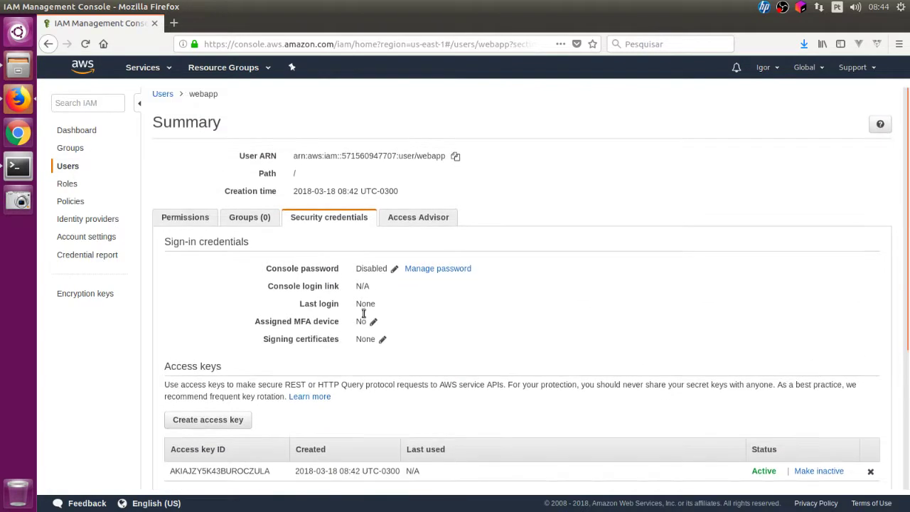